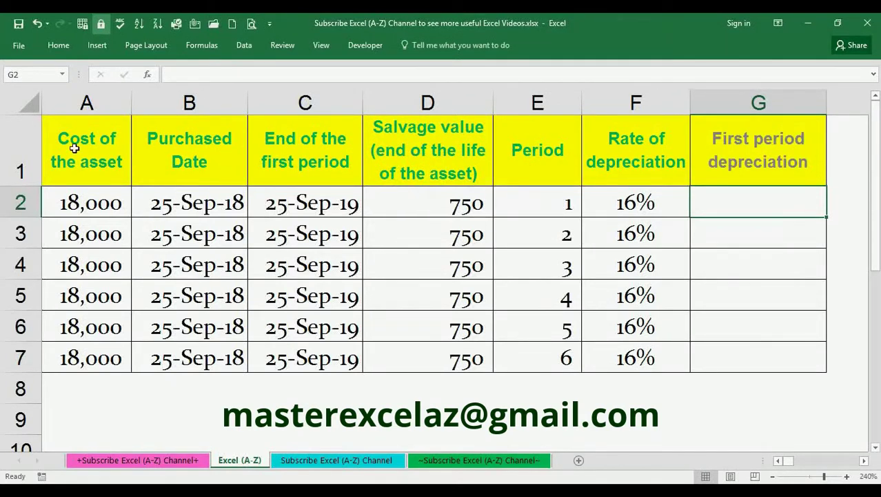
- Highlight the asset cost, purchase date and first-period end columns down to row 7
{"action": "left_click", "coordinate": [71, 146]}
{"action": "left_click_drag", "start_coordinate": [75, 142], "coordinate": [77, 282]}
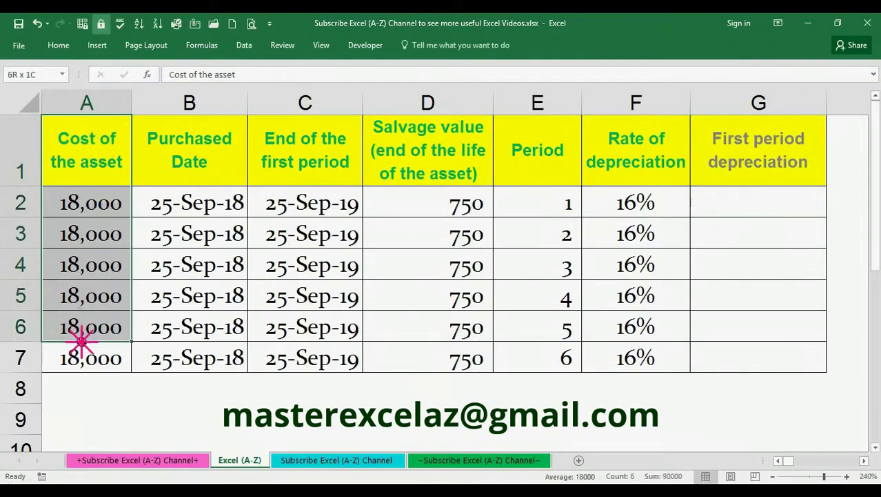
{"action": "left_click_drag", "start_coordinate": [77, 281], "coordinate": [80, 355]}
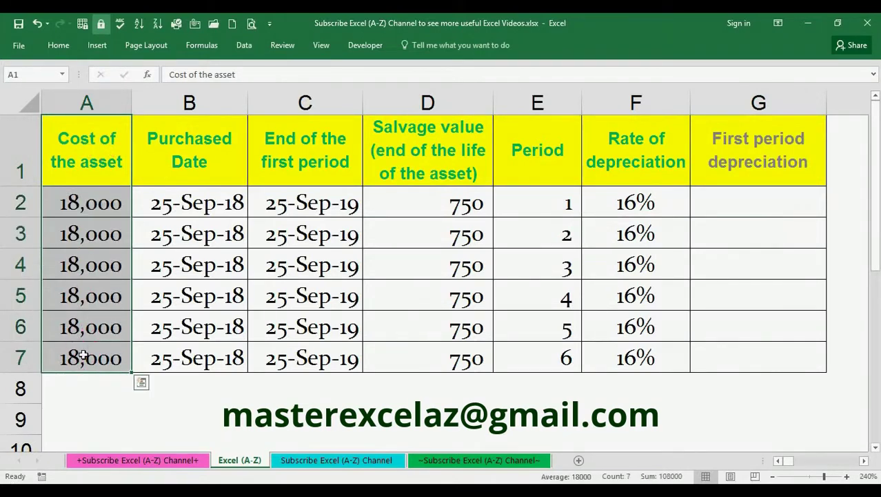
{"action": "left_click", "coordinate": [206, 176]}
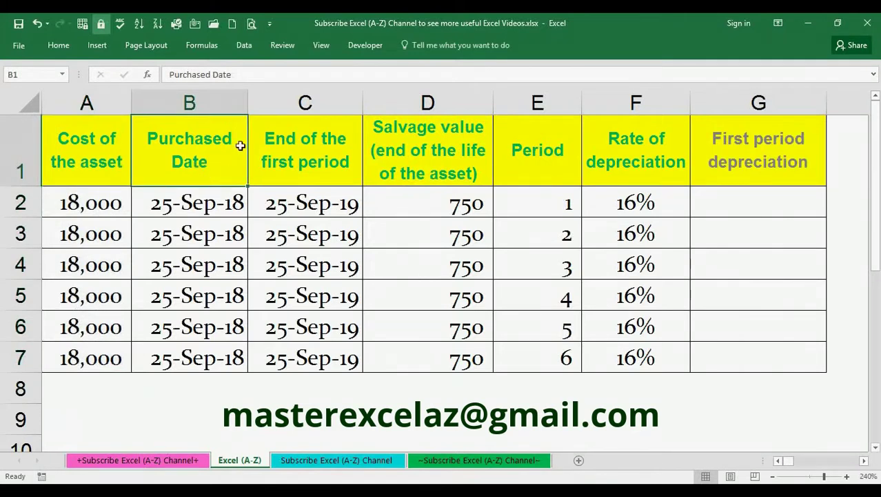
{"action": "left_click_drag", "start_coordinate": [241, 146], "coordinate": [226, 362]}
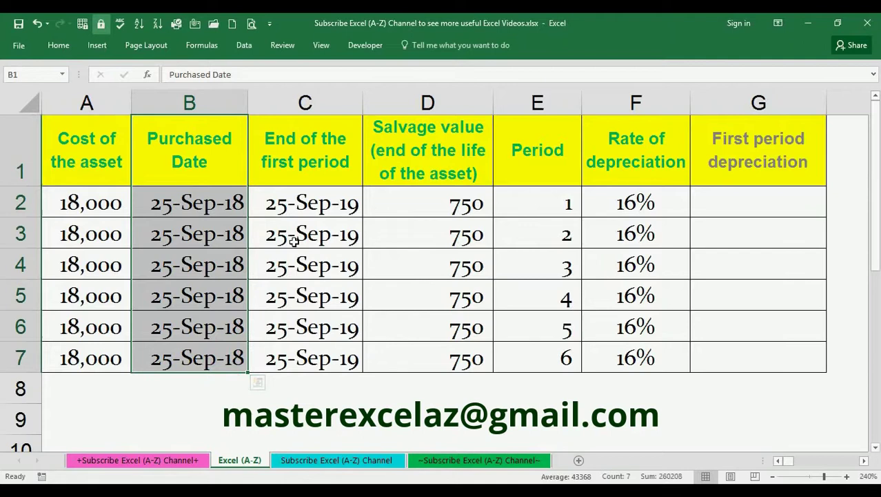
{"action": "left_click", "coordinate": [327, 160]}
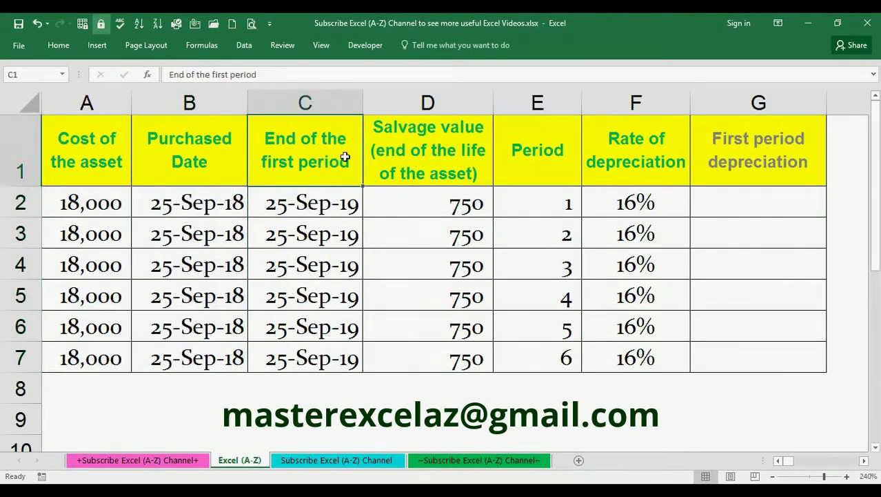
{"action": "mouse_move", "coordinate": [345, 160]}
{"action": "left_mouse_down"}
{"action": "mouse_move", "coordinate": [305, 353]}
{"action": "mouse_move", "coordinate": [313, 359]}
{"action": "left_mouse_up"}
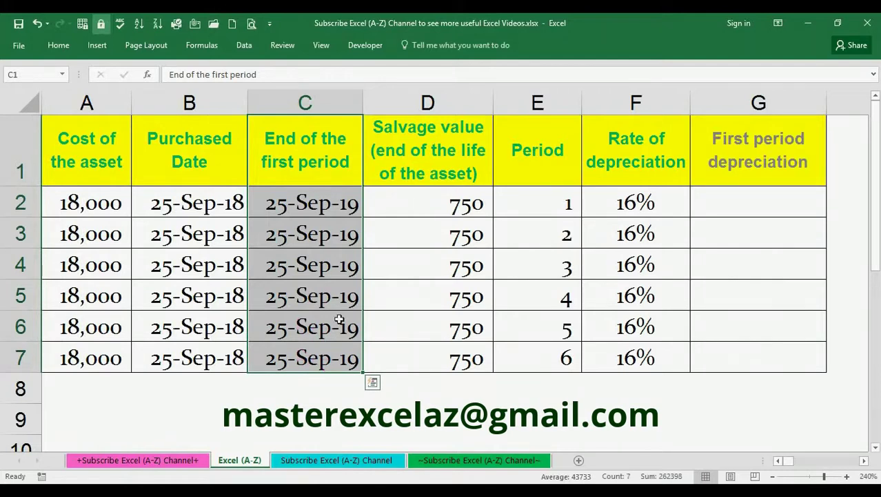
- Highlight the salvage value, period and depreciation rate columns, then the first-period depreciation column
{"action": "left_click", "coordinate": [414, 166]}
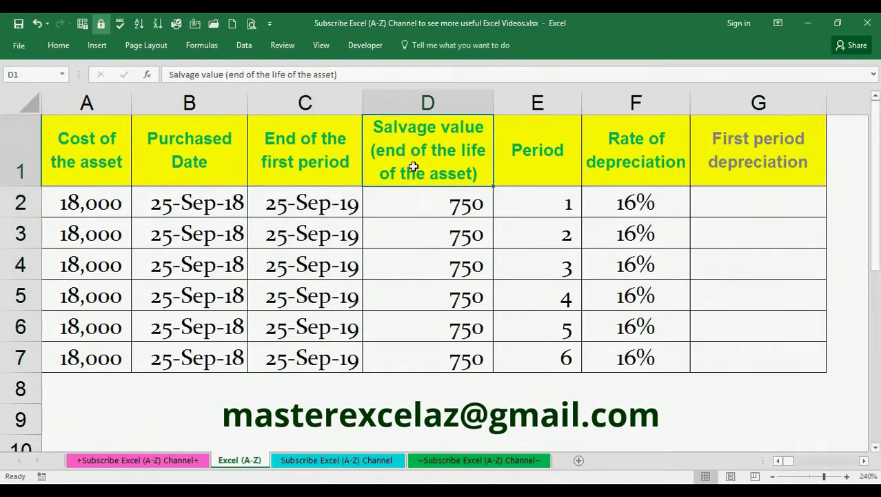
{"action": "left_click_drag", "start_coordinate": [471, 156], "coordinate": [468, 345]}
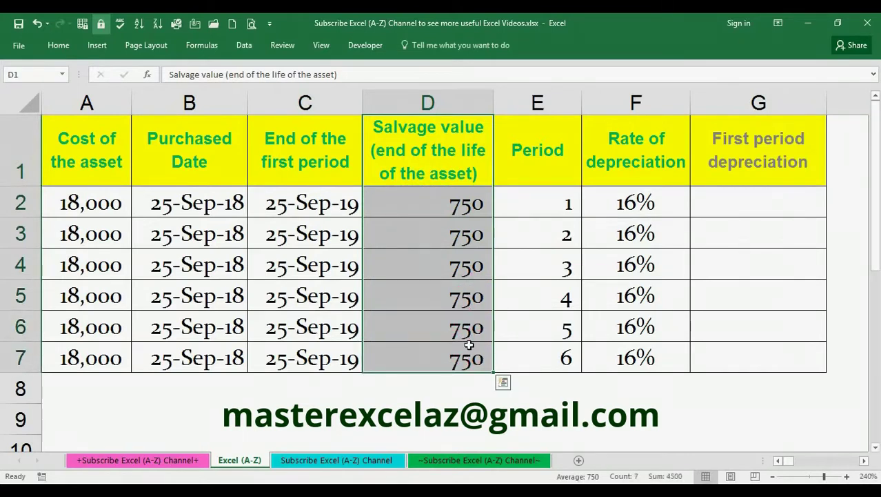
{"action": "left_click", "coordinate": [547, 157]}
{"action": "left_click_drag", "start_coordinate": [547, 157], "coordinate": [567, 355]}
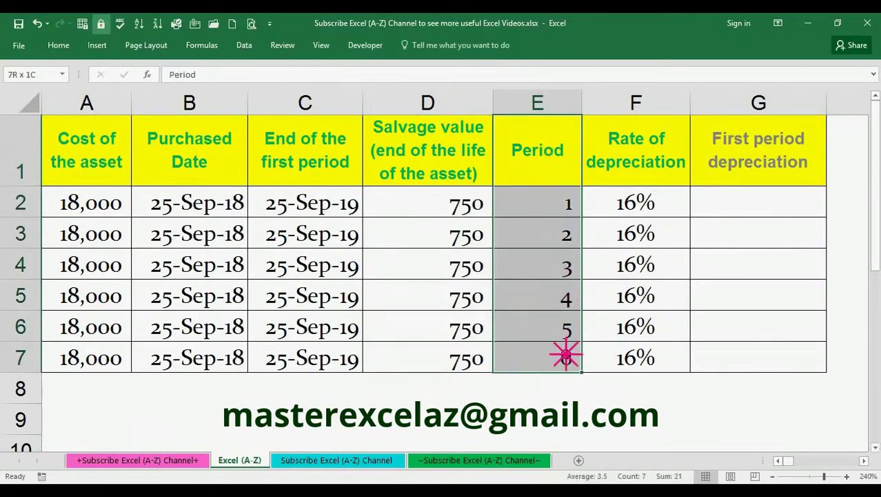
{"action": "left_click", "coordinate": [665, 140]}
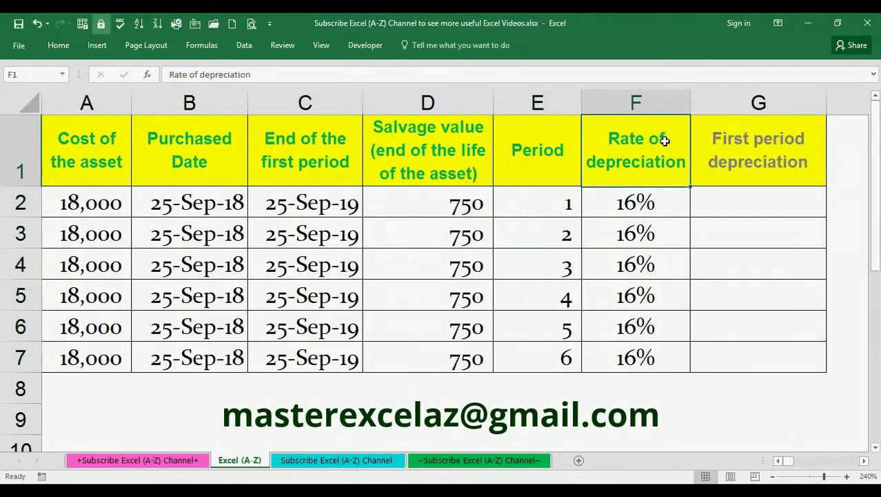
{"action": "left_click_drag", "start_coordinate": [657, 153], "coordinate": [656, 352]}
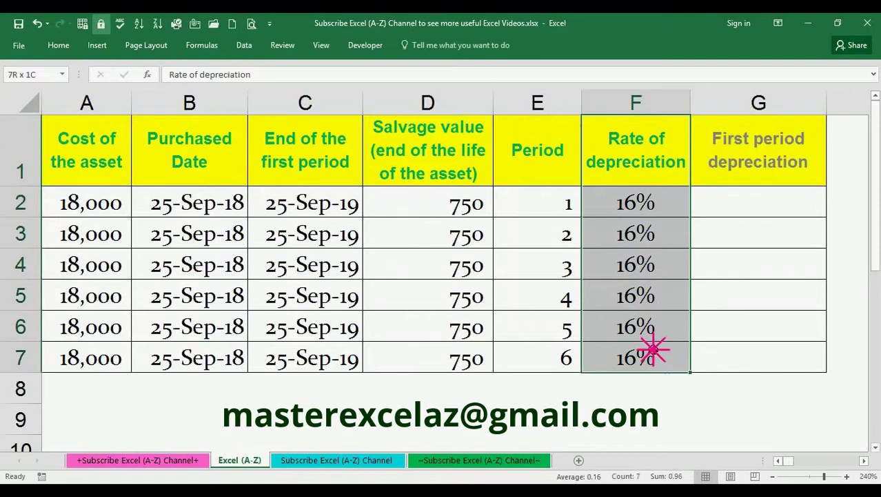
{"action": "left_click", "coordinate": [723, 169]}
- Start the formula =amorlinc( in cell G2
{"action": "left_click", "coordinate": [735, 197]}
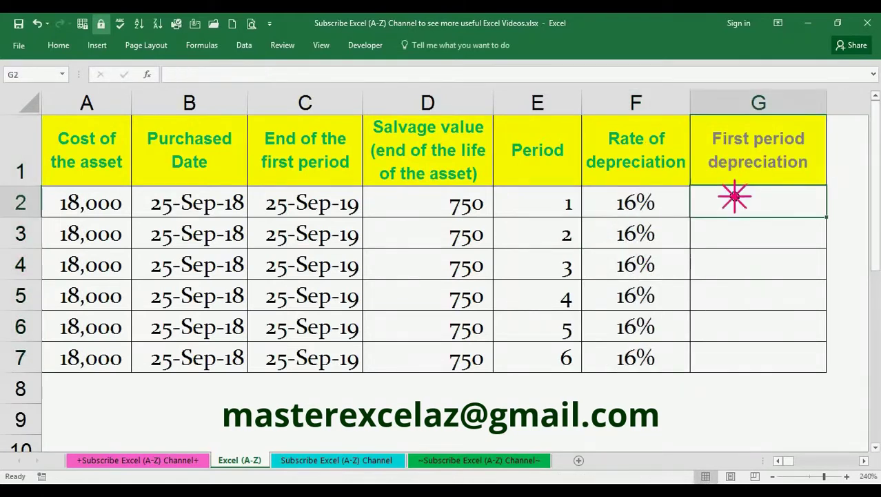
{"action": "type", "text": "="}
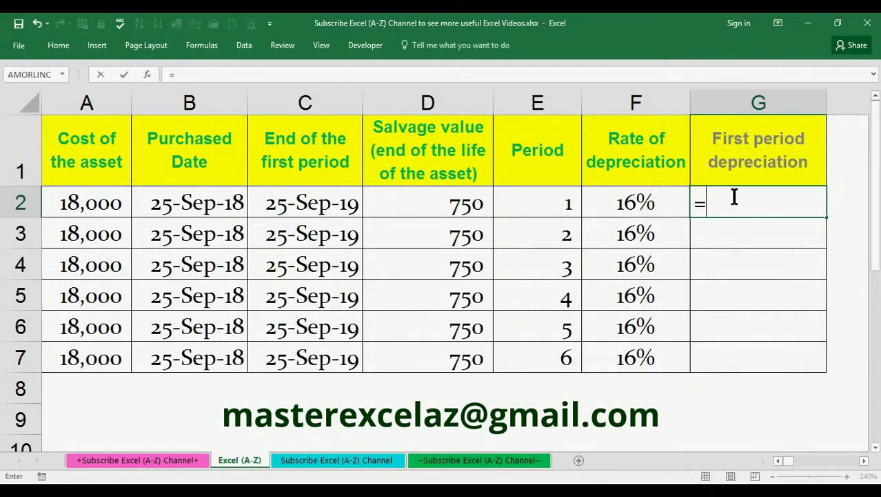
{"action": "type", "text": "amor"}
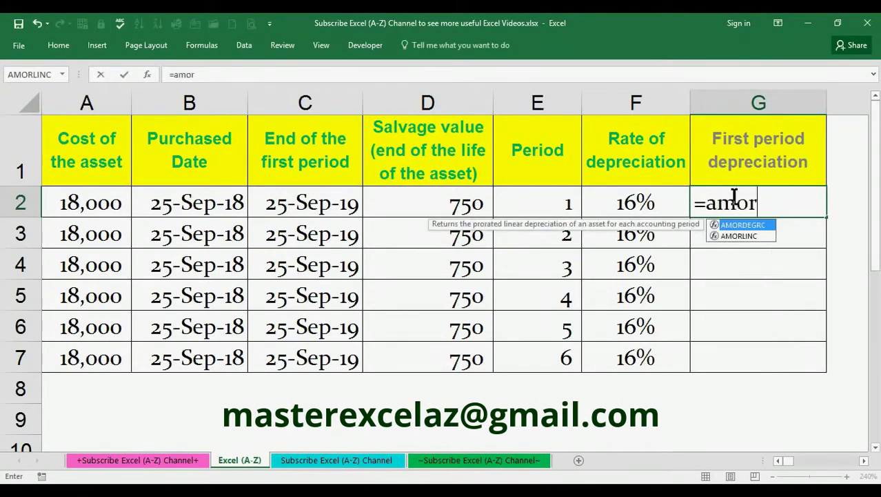
{"action": "type", "text": "linc"}
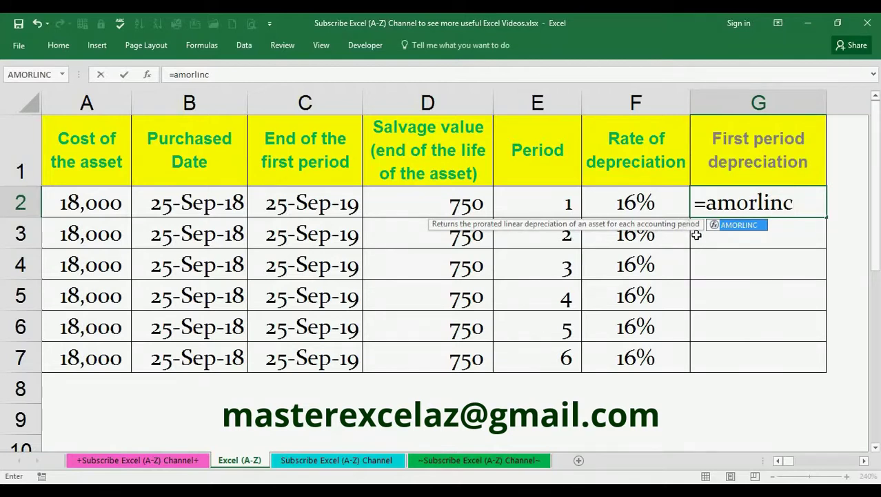
{"action": "type", "text": "("}
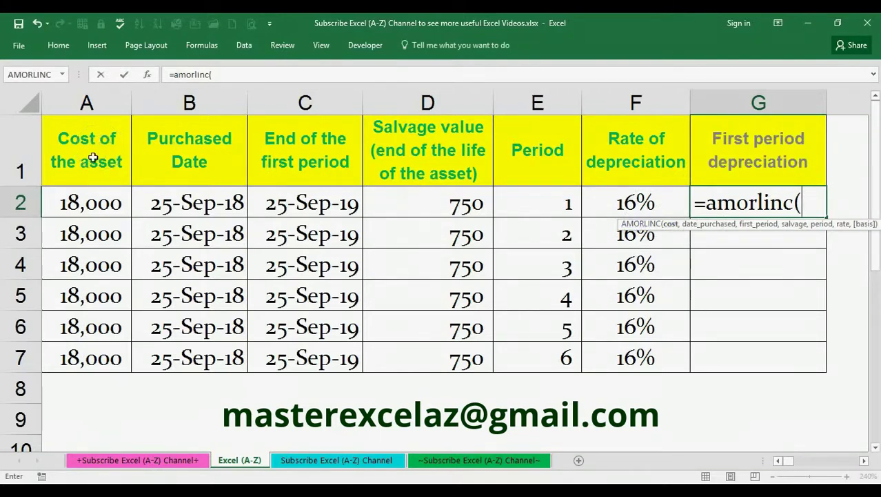
- Add A2 (cost), B2 (purchase date) and C2 (first period end) as AMORLINC arguments
{"action": "left_click", "coordinate": [110, 202]}
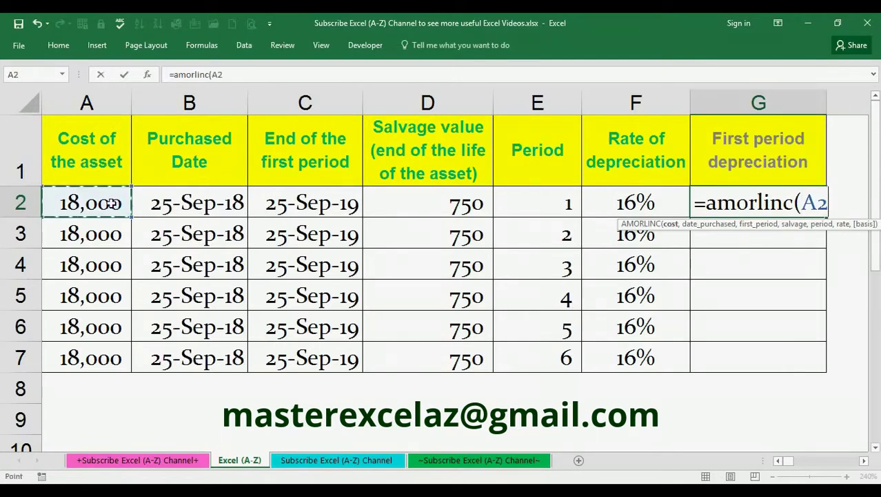
{"action": "type", "text": ","}
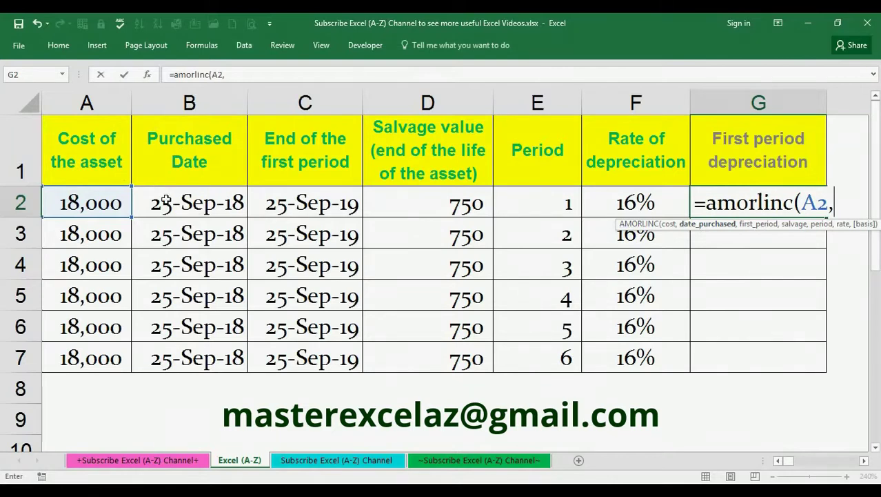
{"action": "left_click", "coordinate": [187, 206]}
{"action": "type", "text": ","}
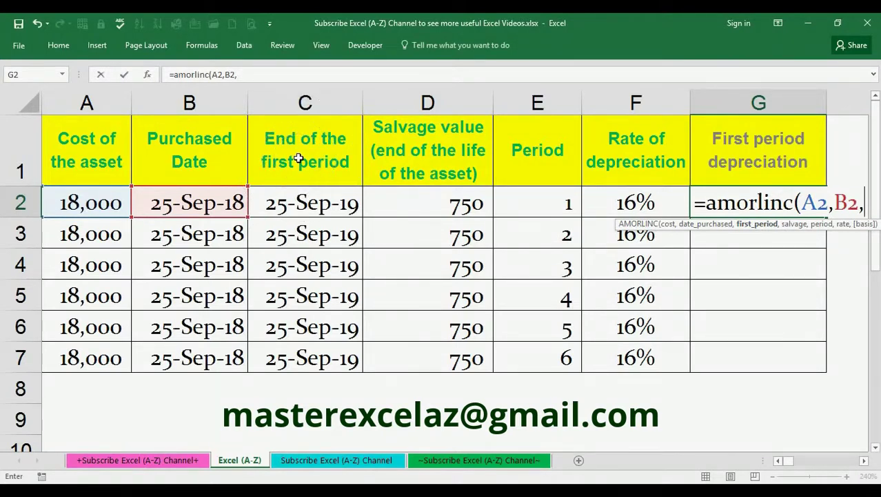
{"action": "left_click", "coordinate": [297, 204]}
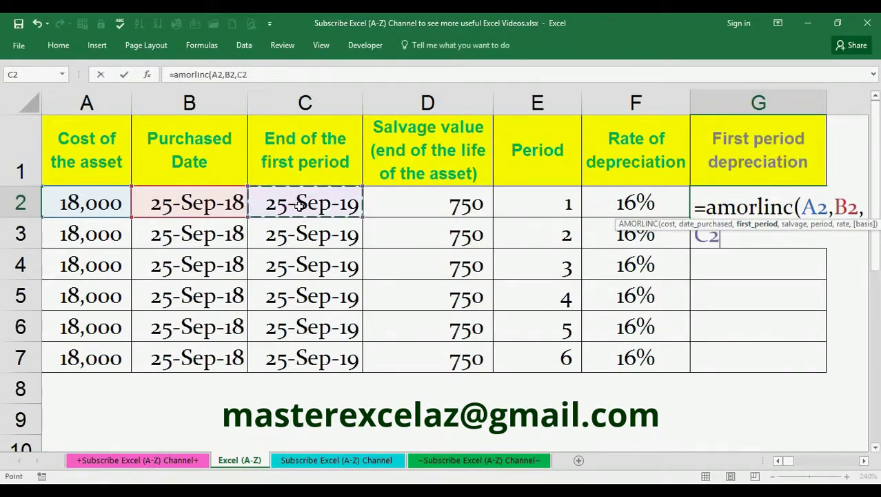
{"action": "type", "text": ","}
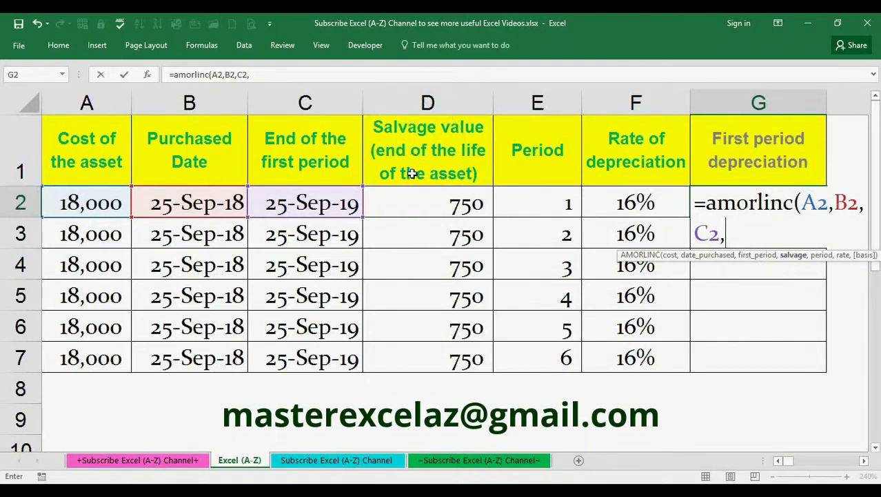
- Add D2 (salvage), E2 (period) and F2 (rate) to the formula, leaving basis next
{"action": "left_click", "coordinate": [439, 204]}
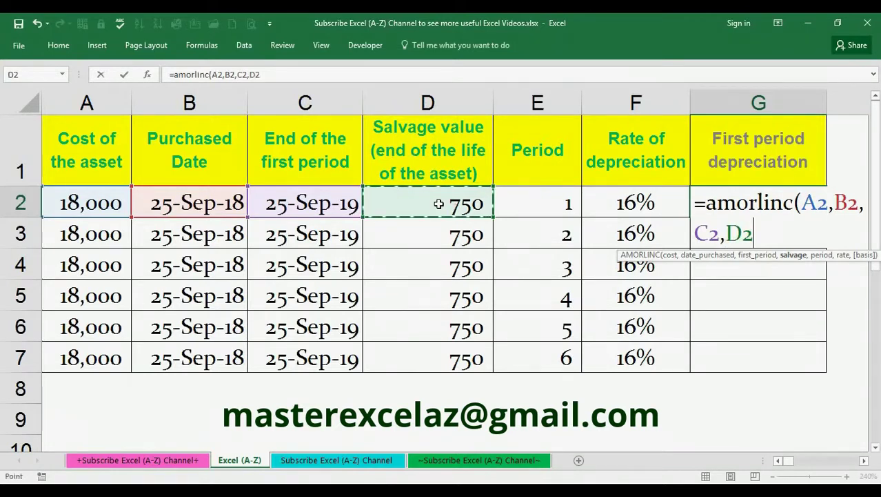
{"action": "type", "text": ","}
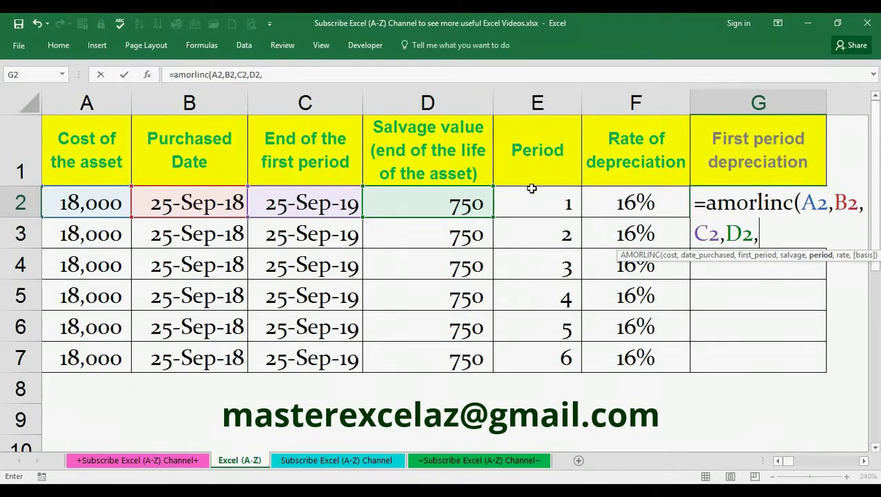
{"action": "left_click", "coordinate": [548, 200]}
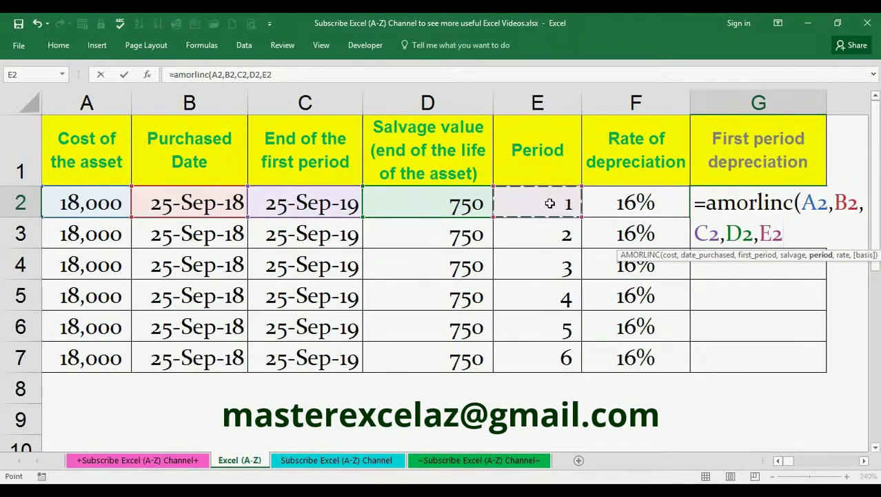
{"action": "type", "text": ","}
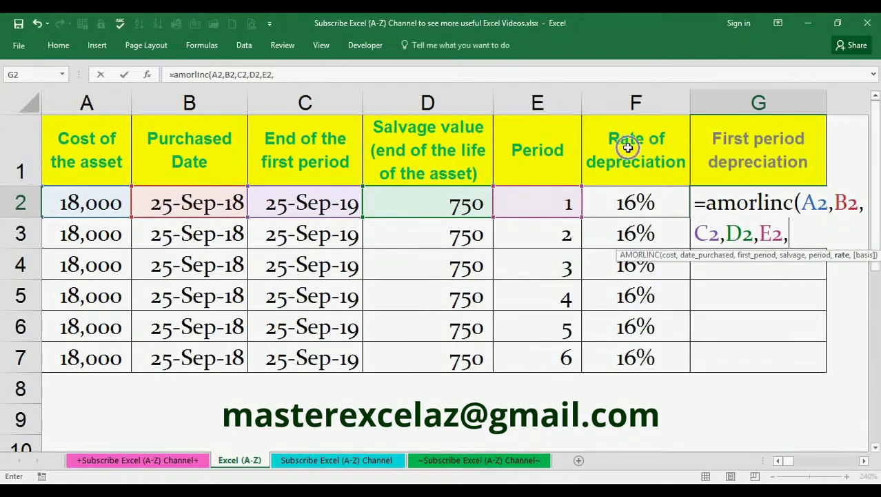
{"action": "left_click", "coordinate": [633, 199]}
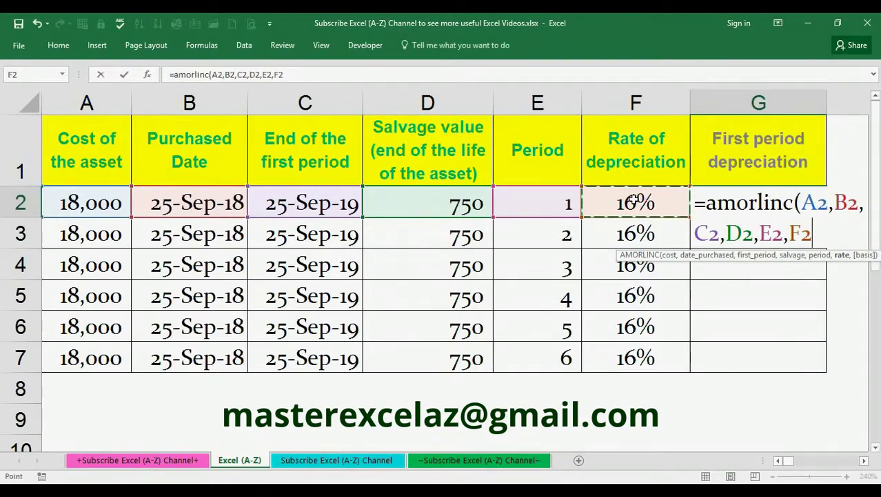
{"action": "type", "text": ","}
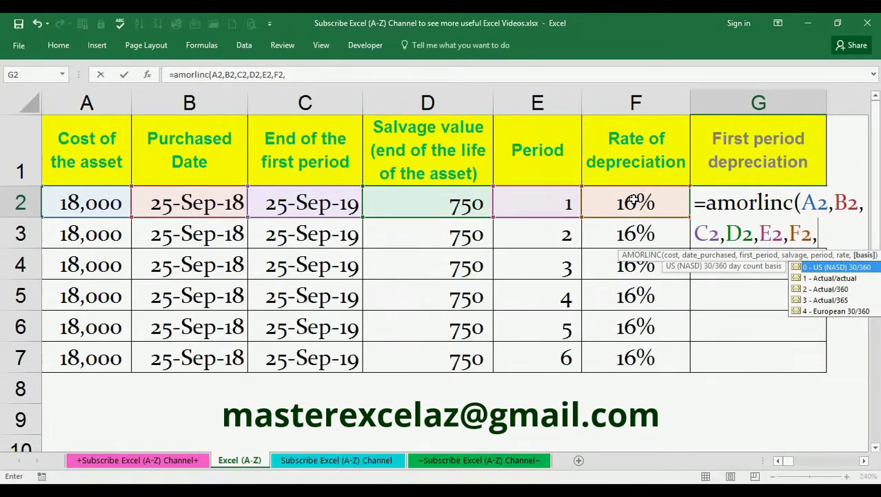
- Complete the formula as =amorlinc(A2,B2,C2,D2,E2,F2,3) with basis Actual/365 and enter it
{"action": "key", "text": "Down"}
{"action": "key", "text": "Down"}
{"action": "key", "text": "Down"}
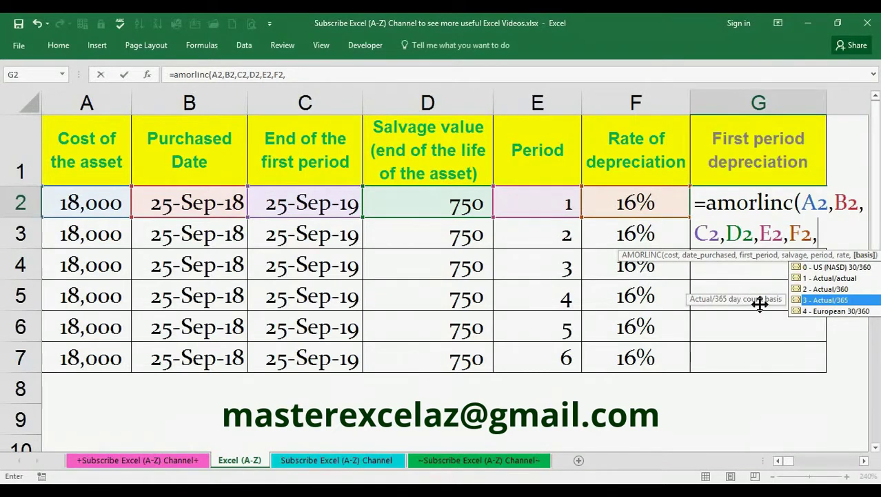
{"action": "type", "text": "3"}
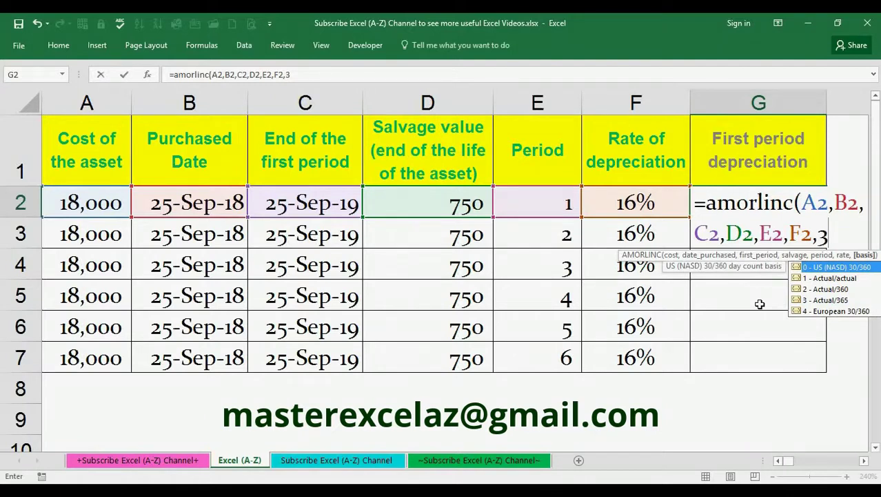
{"action": "type", "text": ")"}
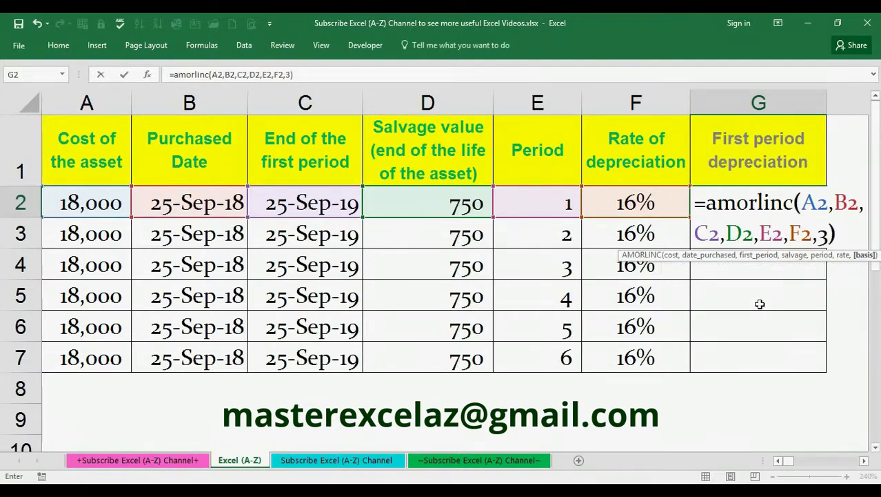
{"action": "key", "text": "Return"}
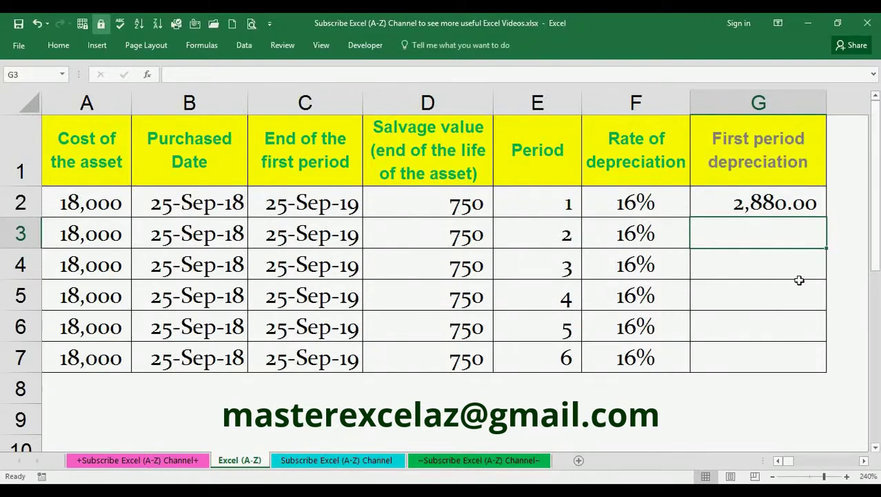
- Fill the G2 AMORLINC formula down through G7
{"action": "left_click", "coordinate": [787, 204]}
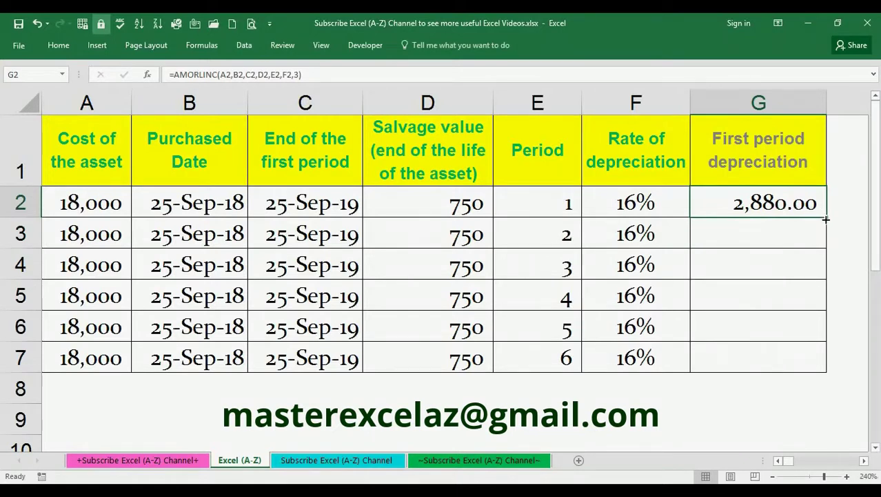
{"action": "left_click_drag", "start_coordinate": [825, 217], "coordinate": [823, 327]}
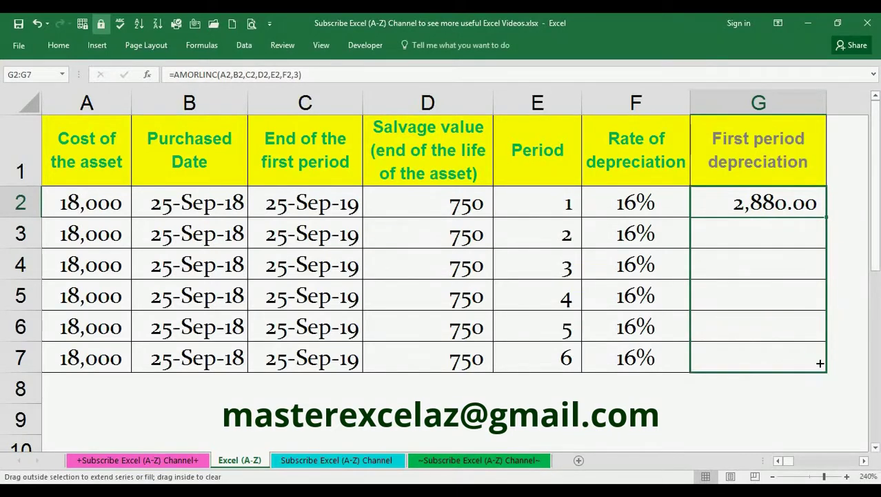
{"action": "left_click_drag", "start_coordinate": [823, 327], "coordinate": [819, 362]}
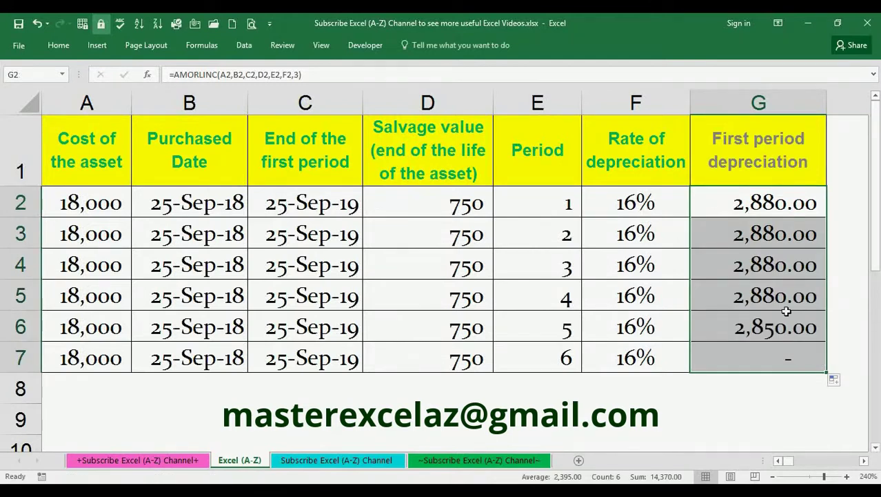
- Check the copied formulas in G2 through G6
{"action": "left_click", "coordinate": [771, 211]}
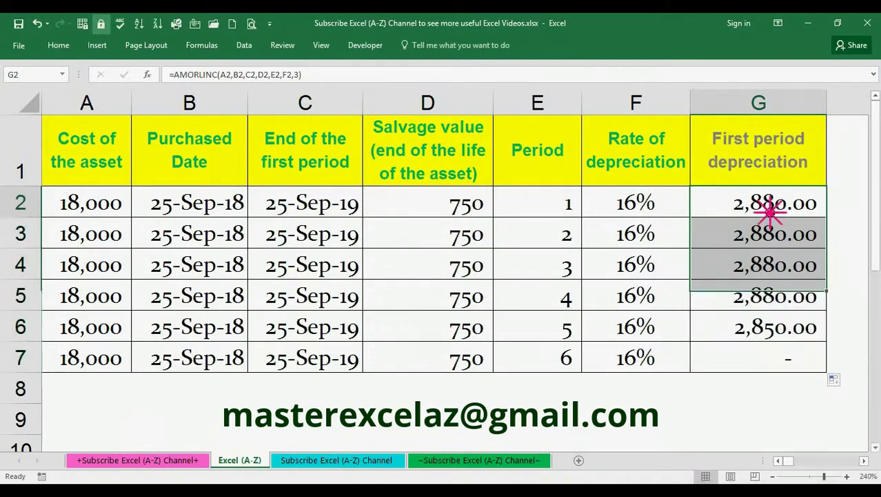
{"action": "left_click", "coordinate": [790, 235]}
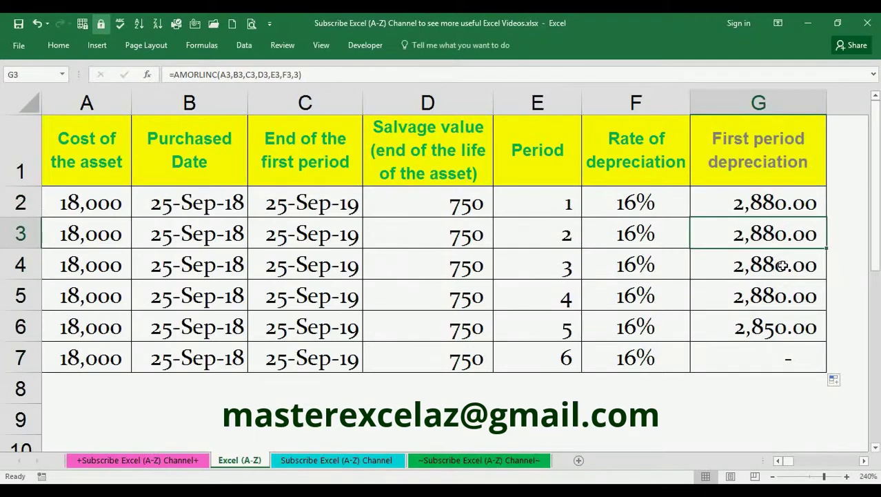
{"action": "left_click", "coordinate": [783, 265]}
{"action": "left_click", "coordinate": [781, 298]}
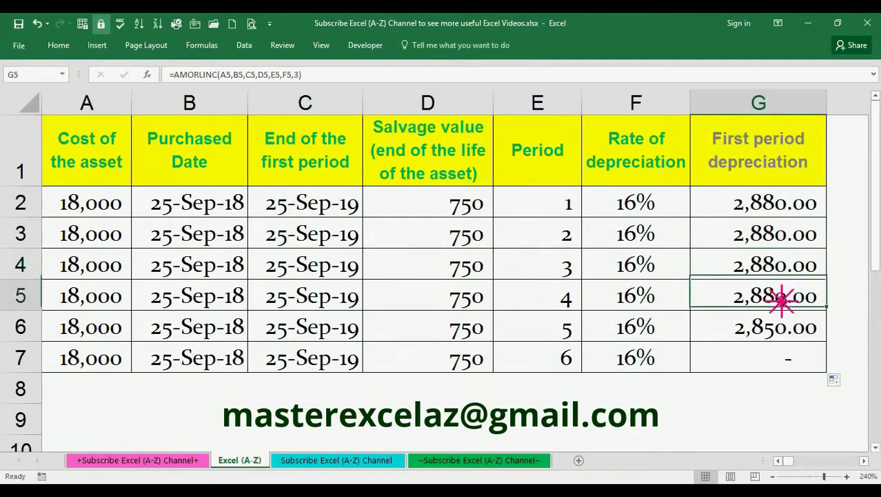
{"action": "left_click", "coordinate": [770, 330]}
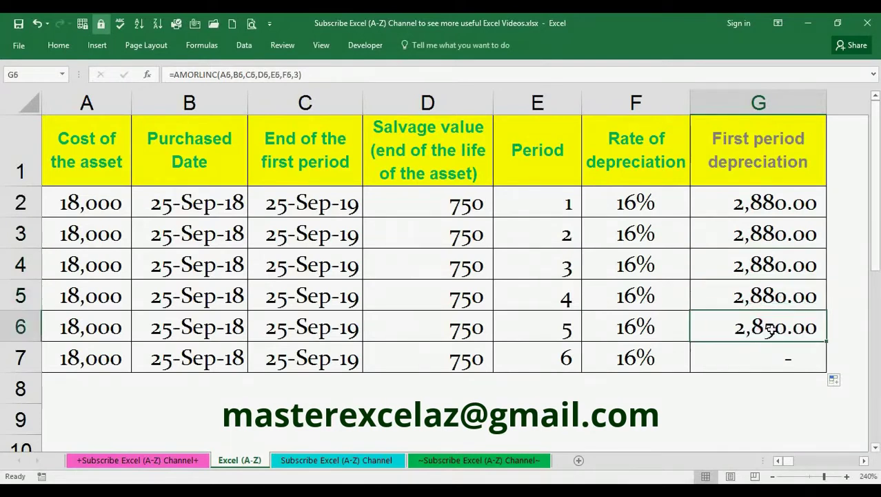
- Compare rows 6 and 7's period and rate with their results, then reopen the G2 formula
{"action": "left_click_drag", "start_coordinate": [770, 330], "coordinate": [562, 338]}
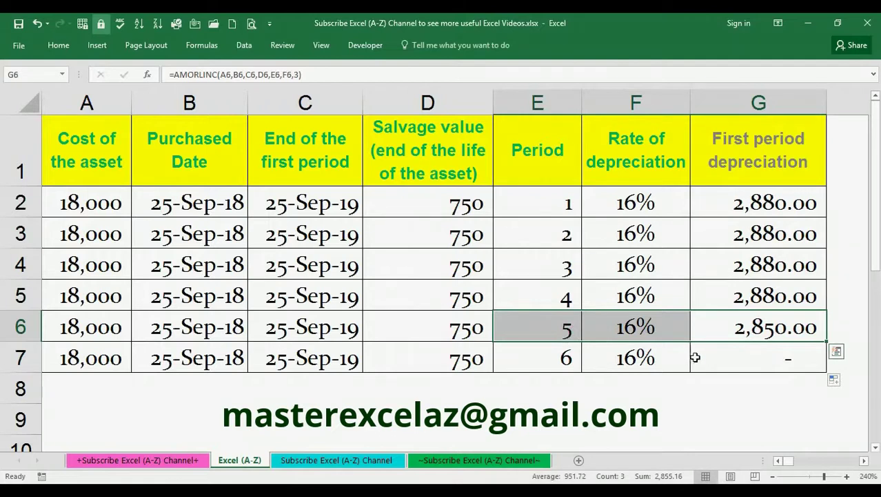
{"action": "left_click_drag", "start_coordinate": [707, 358], "coordinate": [554, 357]}
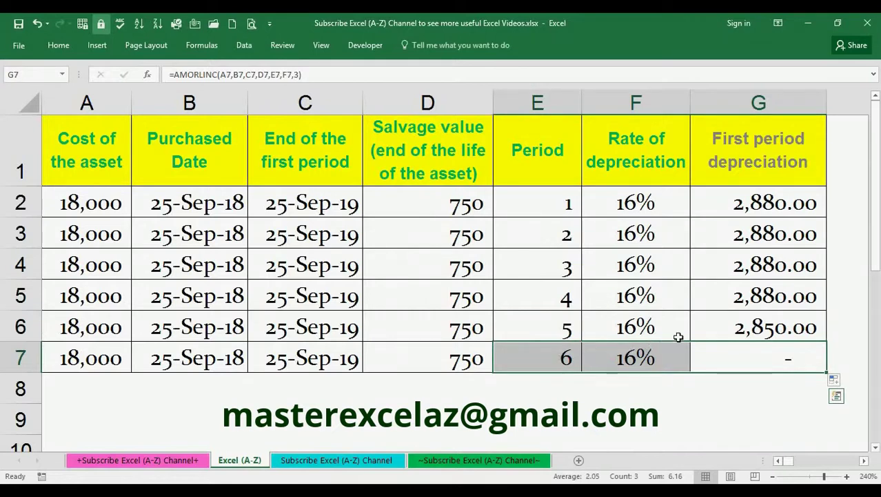
{"action": "left_click", "coordinate": [775, 207]}
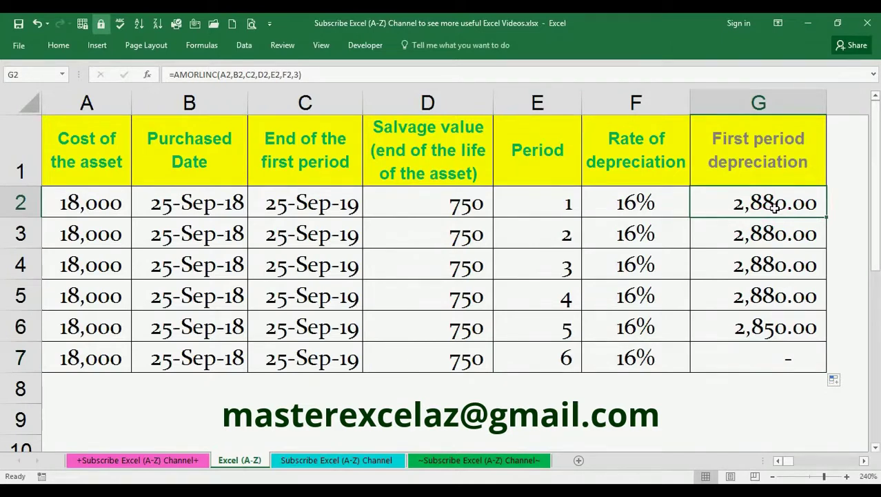
{"action": "double_click", "coordinate": [775, 207]}
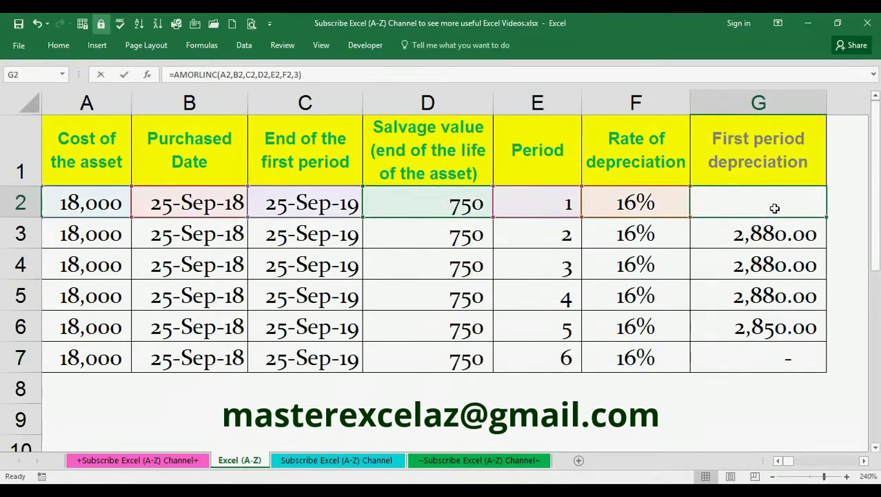